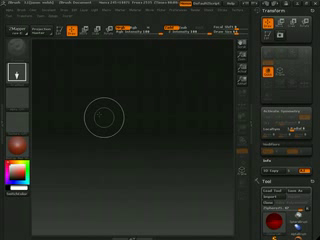
Step: Drag out a red ZSphere on the empty canvas
{"action": "mouse_move", "coordinate": [122, 122]}
{"action": "left_mouse_down"}
{"action": "mouse_move", "coordinate": [116, 158]}
{"action": "mouse_move", "coordinate": [118, 150]}
{"action": "left_mouse_up"}
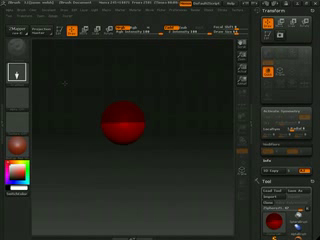
Step: Switch the drawn ZSphere into Edit mode and rotate it to look along its length
{"action": "left_click", "coordinate": [58, 30]}
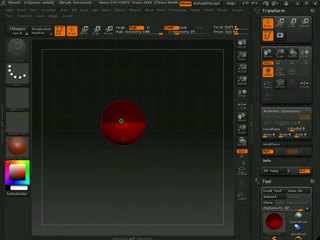
{"action": "left_click_drag", "start_coordinate": [121, 121], "coordinate": [117, 117]}
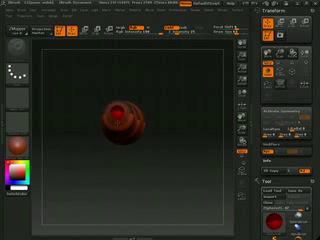
Step: Rotate the ZSphere chain to a side view and draw a Transpose action line along it
{"action": "mouse_move", "coordinate": [181, 148]}
{"action": "left_mouse_down"}
{"action": "mouse_move", "coordinate": [194, 149]}
{"action": "mouse_move", "coordinate": [150, 117]}
{"action": "mouse_move", "coordinate": [154, 126]}
{"action": "mouse_move", "coordinate": [187, 157]}
{"action": "mouse_move", "coordinate": [157, 150]}
{"action": "mouse_move", "coordinate": [125, 127]}
{"action": "mouse_move", "coordinate": [126, 148]}
{"action": "mouse_move", "coordinate": [188, 178]}
{"action": "mouse_move", "coordinate": [148, 175]}
{"action": "left_mouse_up"}
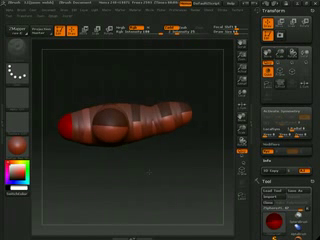
{"action": "mouse_move", "coordinate": [88, 127]}
{"action": "left_mouse_down"}
{"action": "mouse_move", "coordinate": [150, 122]}
{"action": "mouse_move", "coordinate": [172, 88]}
{"action": "mouse_move", "coordinate": [178, 150]}
{"action": "left_mouse_up"}
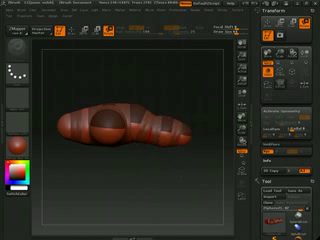
Step: Undo the chain's bend, rotate its right section up, and push it top-left
{"action": "key", "text": "ctrl+z"}
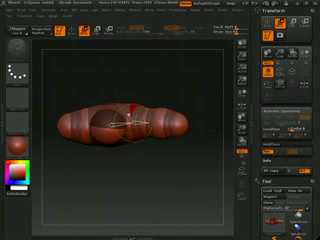
{"action": "left_click_drag", "start_coordinate": [147, 110], "coordinate": [170, 90]}
{"action": "mouse_move", "coordinate": [240, 180]}
{"action": "left_mouse_down"}
{"action": "mouse_move", "coordinate": [200, 170]}
{"action": "mouse_move", "coordinate": [115, 118]}
{"action": "left_mouse_up"}
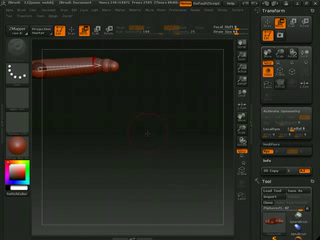
Step: Shrink the ZSphere chain with Scale Edited Object until it disappears from the canvas
{"action": "left_click_drag", "start_coordinate": [241, 128], "coordinate": [232, 132]}
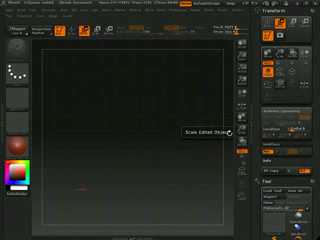